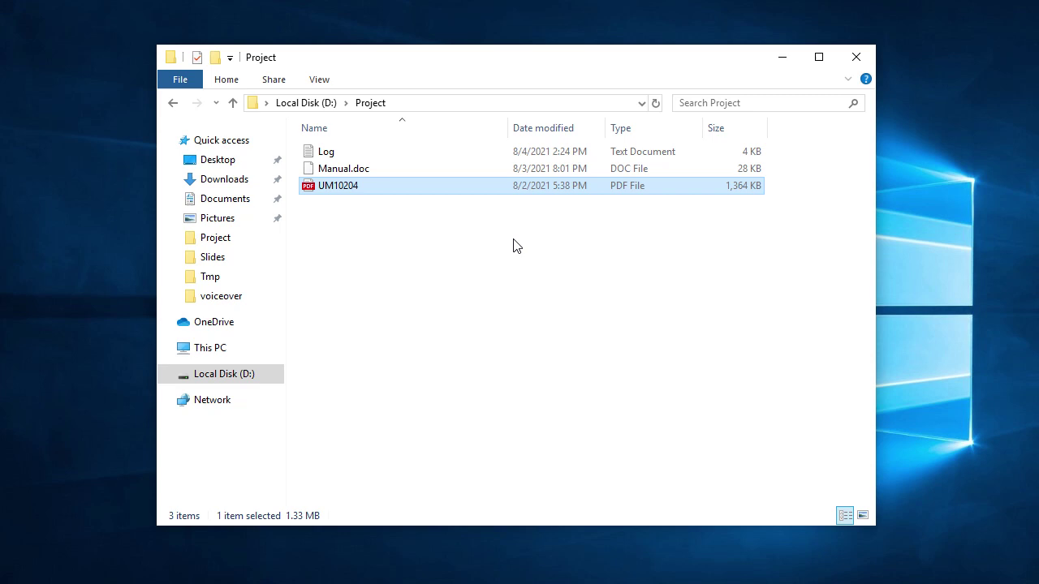
# - Try deleting UM10204 to the Recycle Bin, which fails because the file is in use
pyautogui.press('Delete')
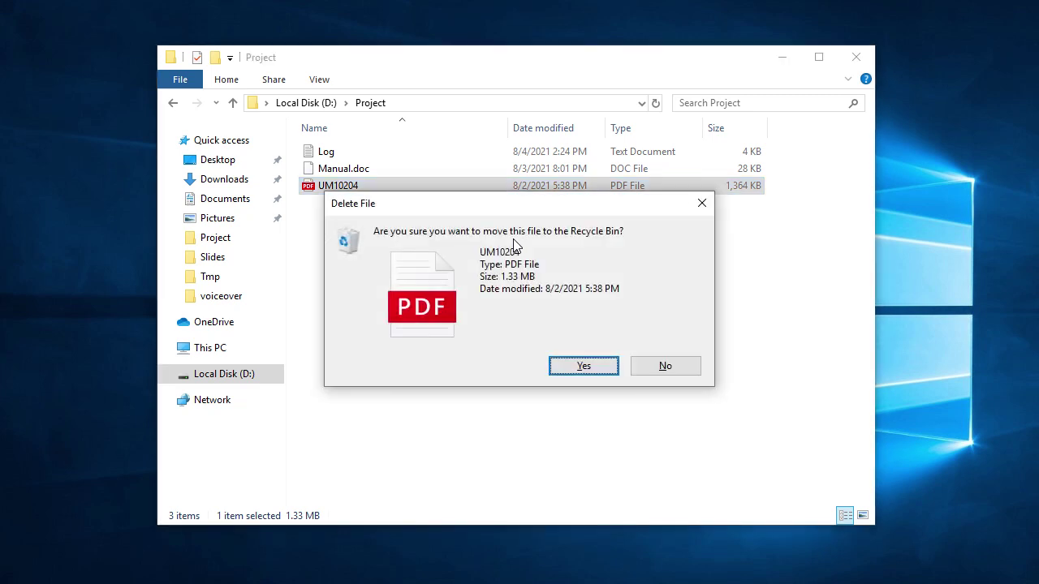
pyautogui.click(565, 366)
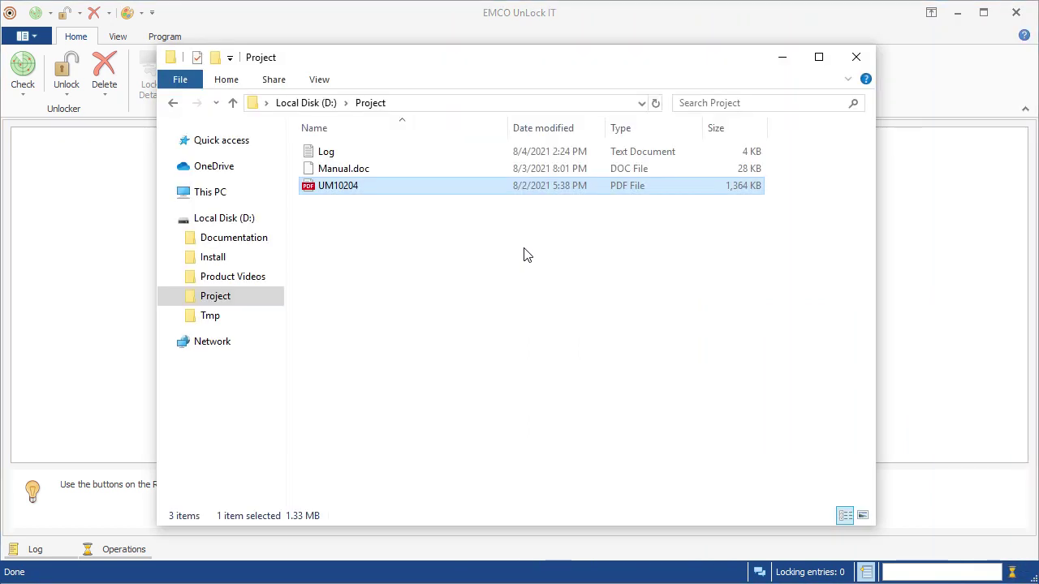
# - Drag UM10204.pdf into UnLock IT and force-delete it despite the lock
pyautogui.moveTo(356, 189); pyautogui.dragTo(120, 213)
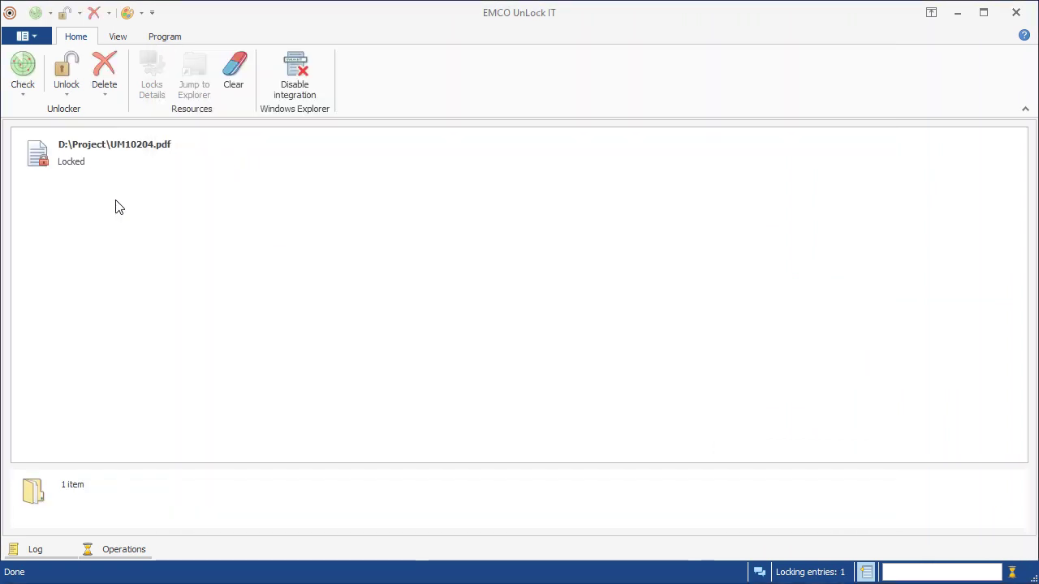
pyautogui.moveTo(135, 168)
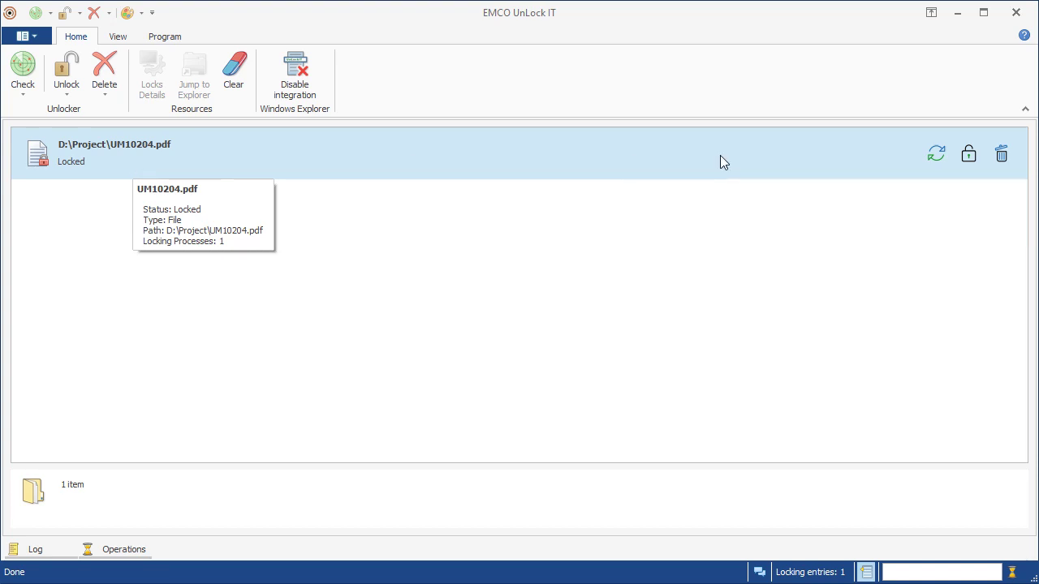
pyautogui.click(997, 156)
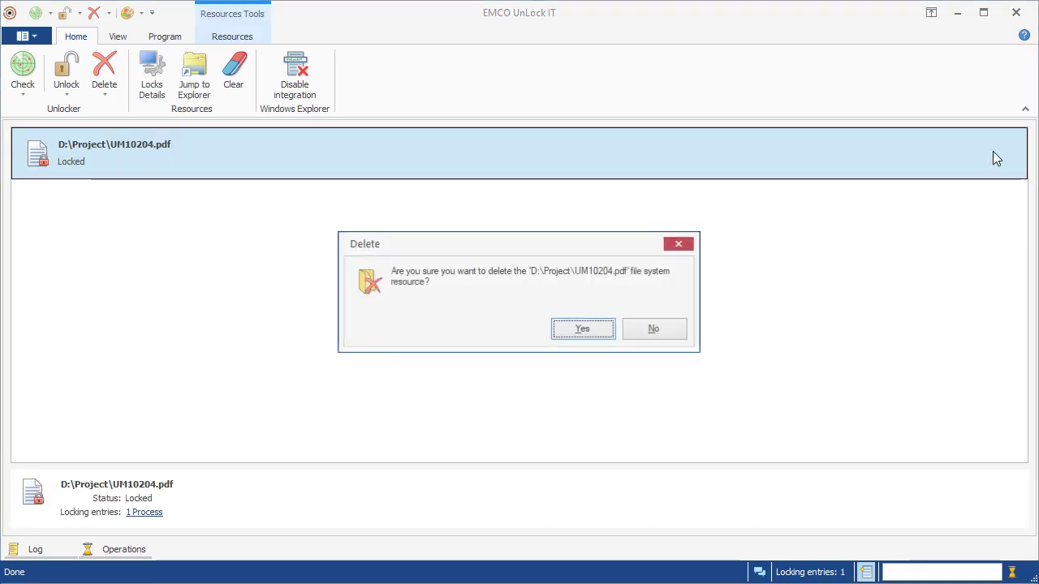
pyautogui.click(554, 339)
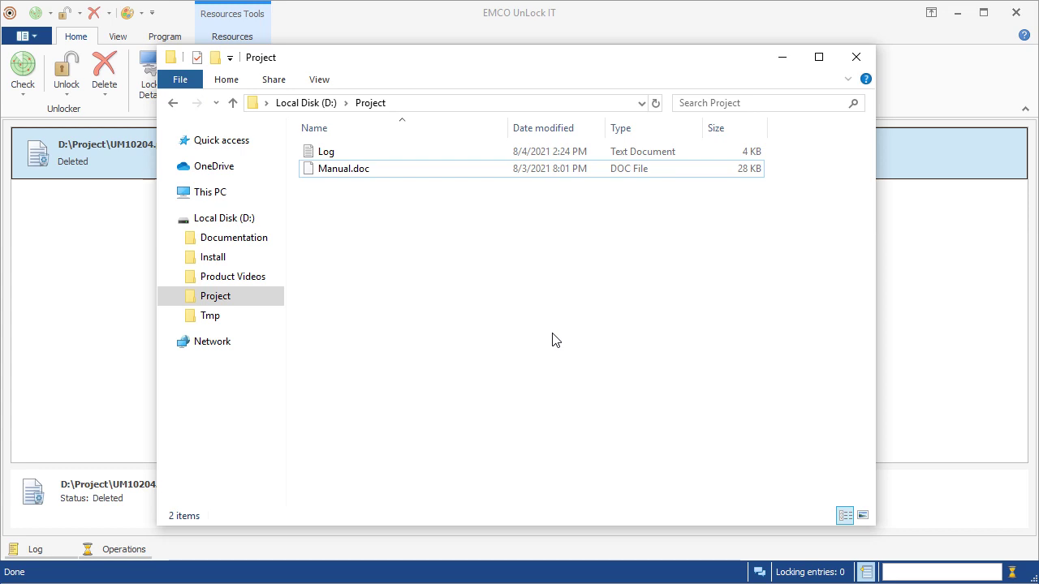
# - Force-delete Manual.doc through the UnLock IT context-menu entry and dismiss the success message
pyautogui.click(342, 169)
pyautogui.rightClick(341, 169)
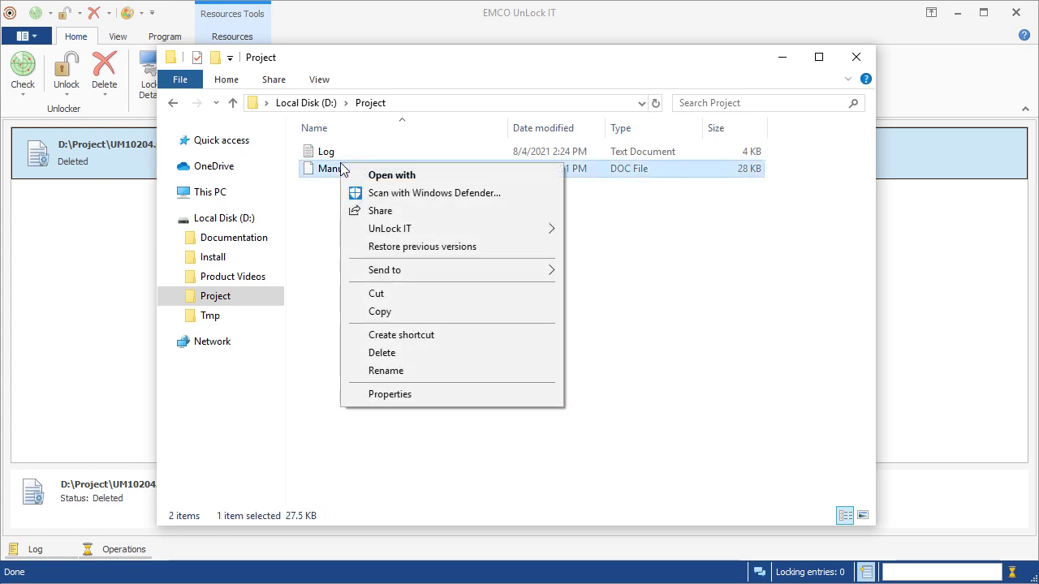
pyautogui.moveTo(384, 235)
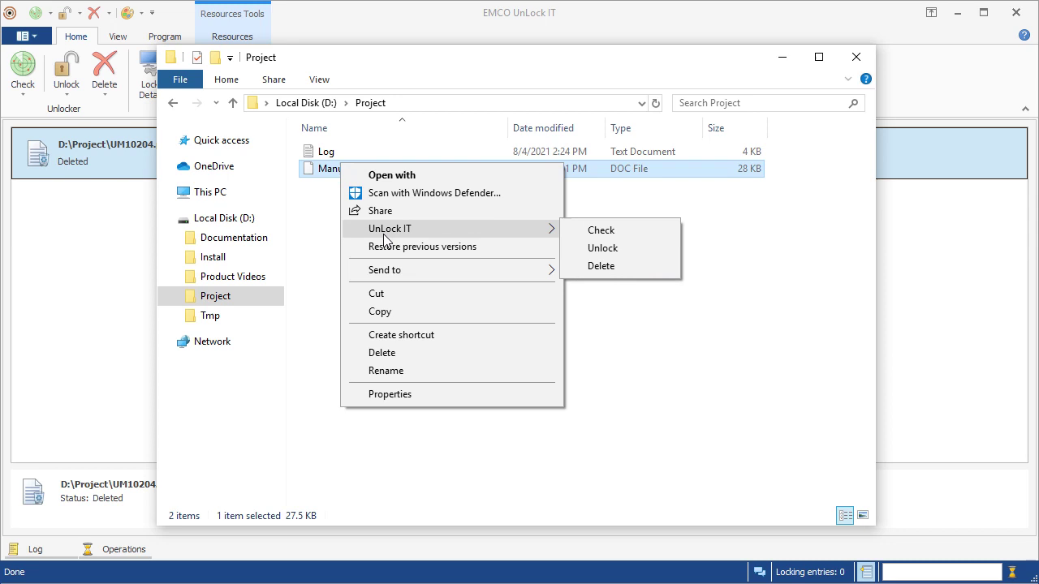
pyautogui.click(601, 266)
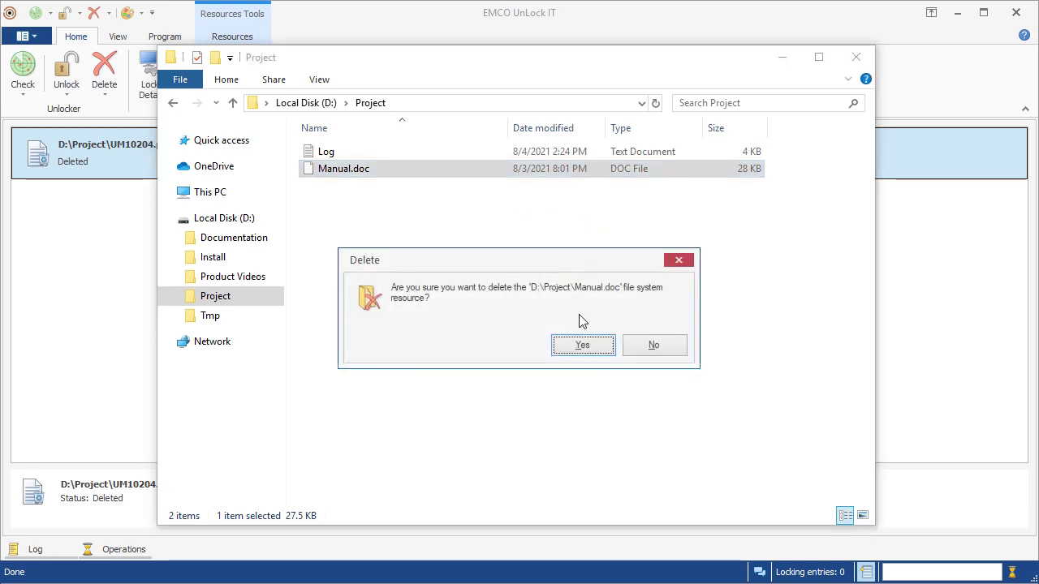
pyautogui.click(581, 348)
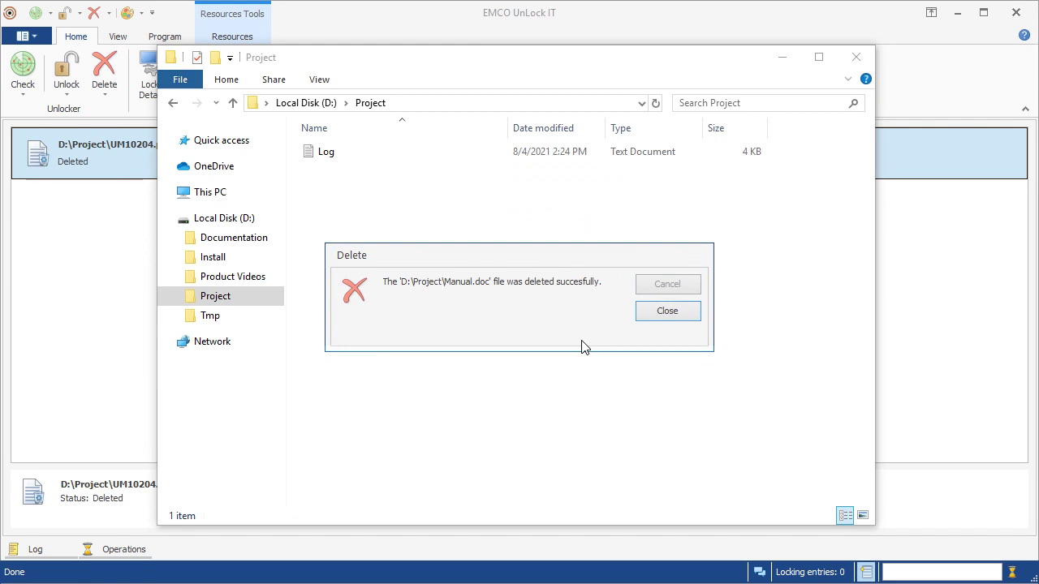
pyautogui.click(657, 317)
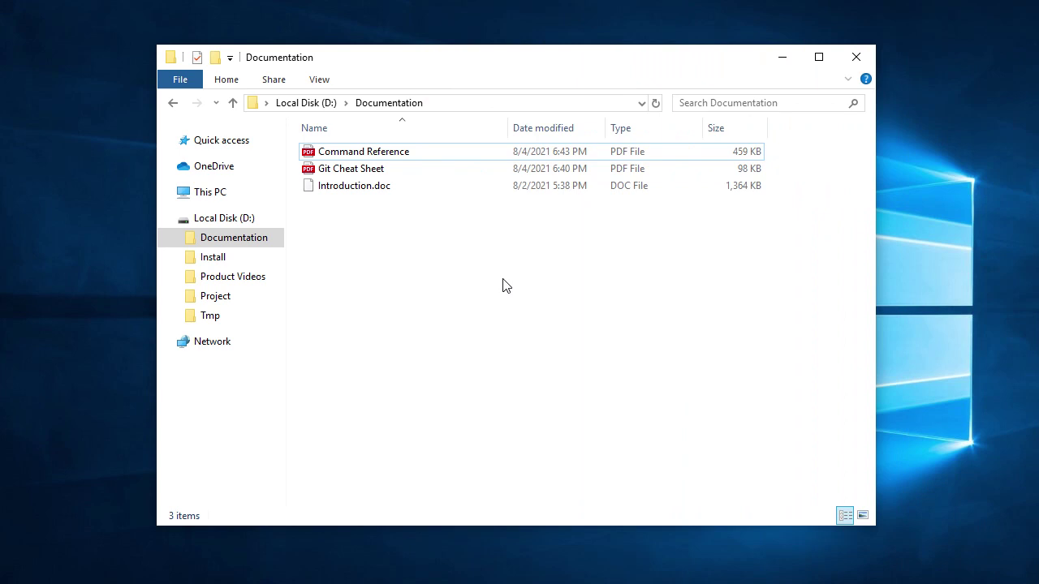
# - Select all three Documentation files and check them for locks with UnLock IT
pyautogui.hotkey('ctrl', 'a')
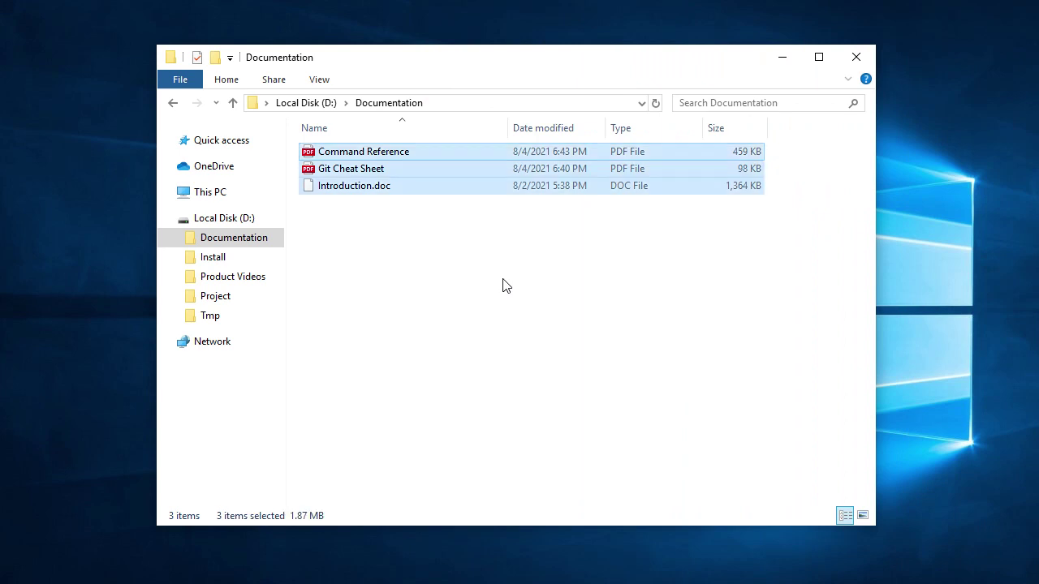
pyautogui.rightClick(378, 171)
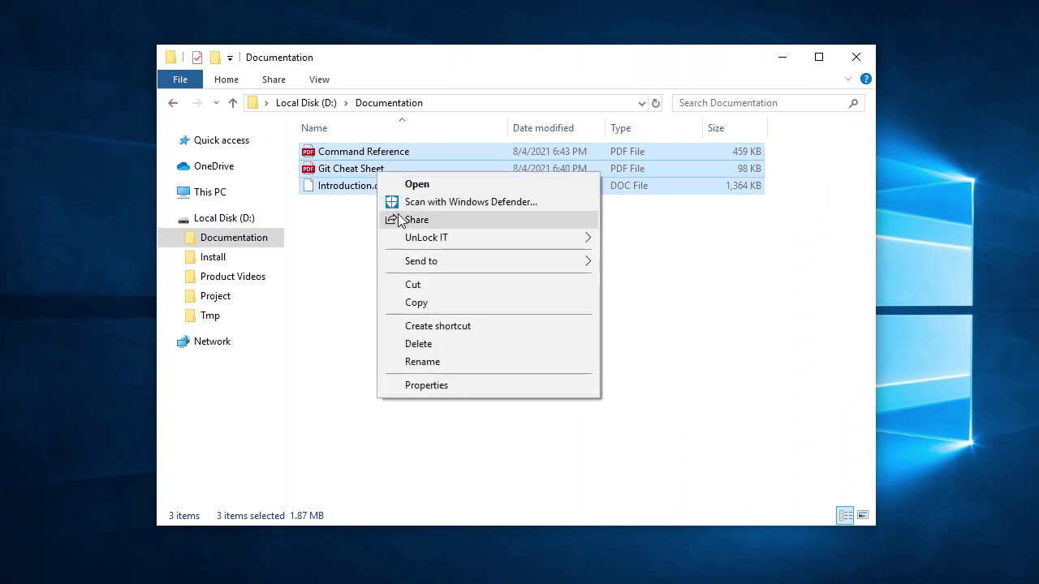
pyautogui.moveTo(412, 238)
pyautogui.click(640, 240)
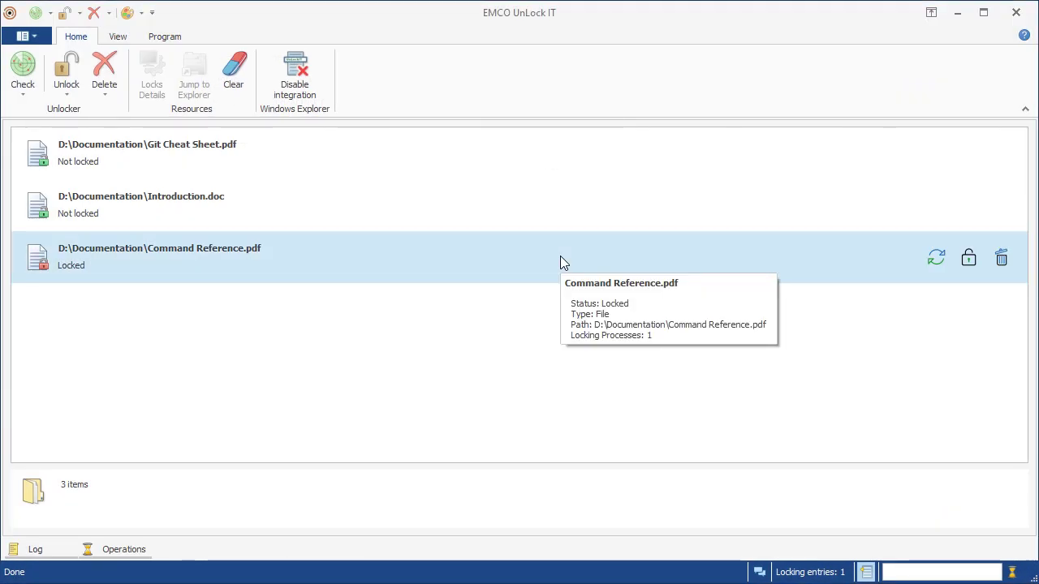
# - Close AcroRd32.exe's handles on Command Reference.pdf, then recheck it as not locked
pyautogui.click(560, 256)
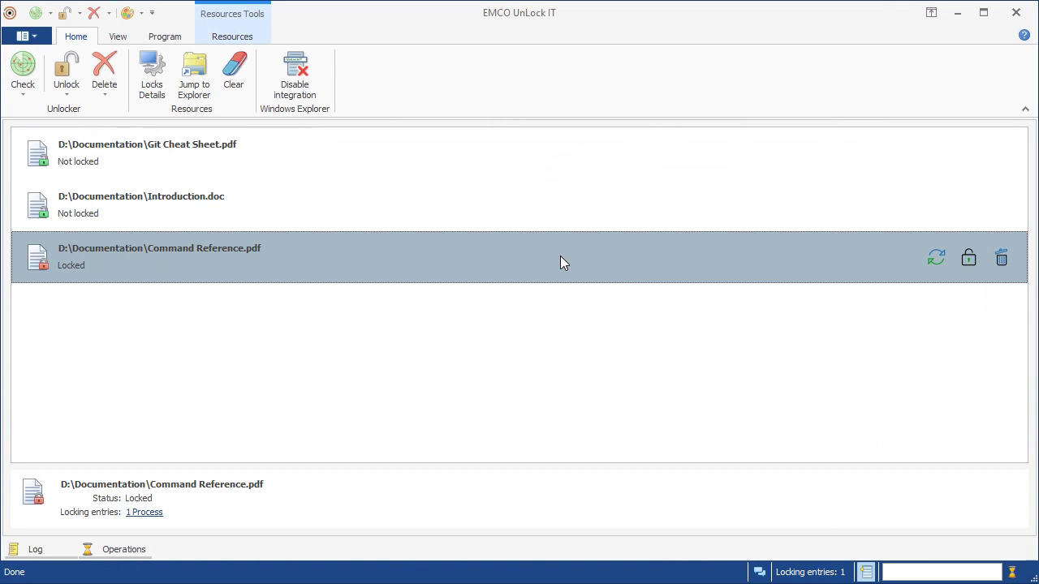
pyautogui.click(151, 84)
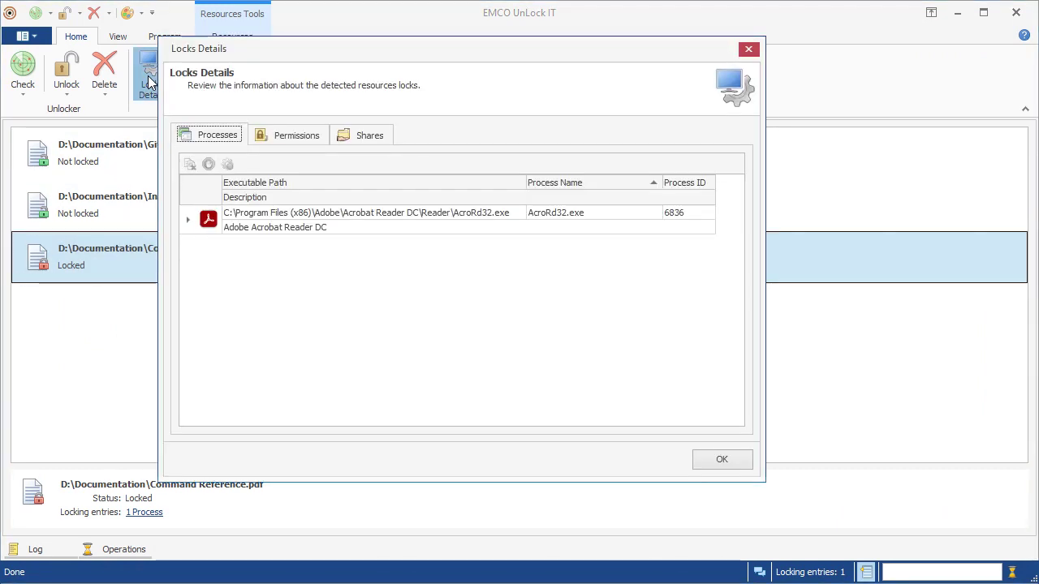
pyautogui.click(196, 218)
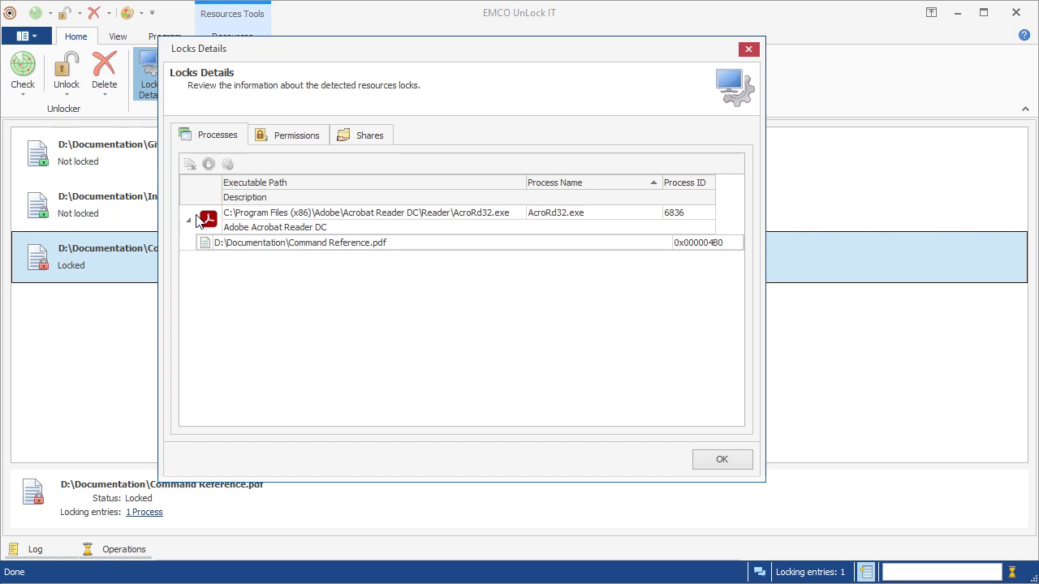
pyautogui.click(235, 224)
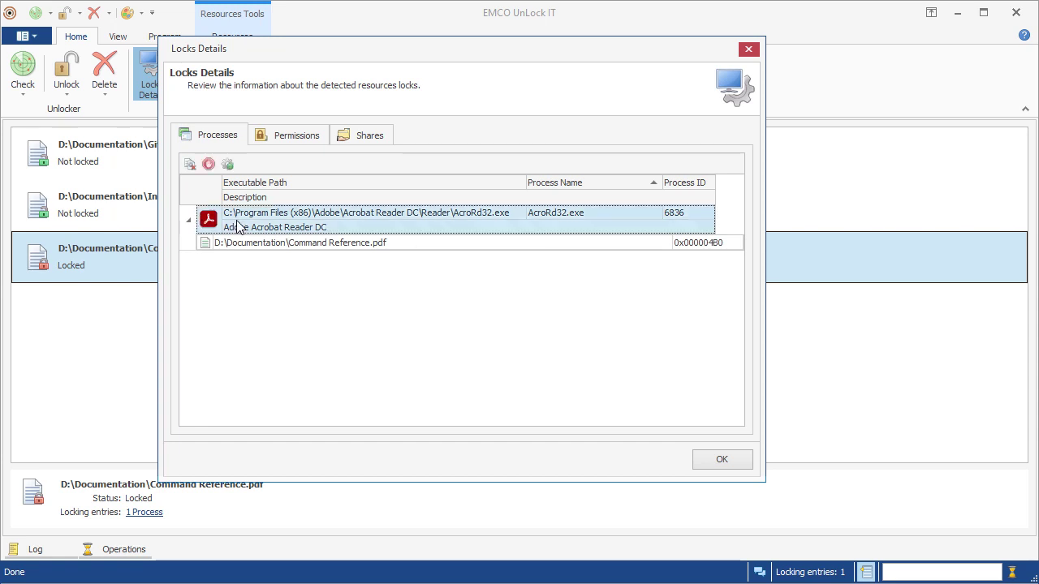
pyautogui.click(189, 166)
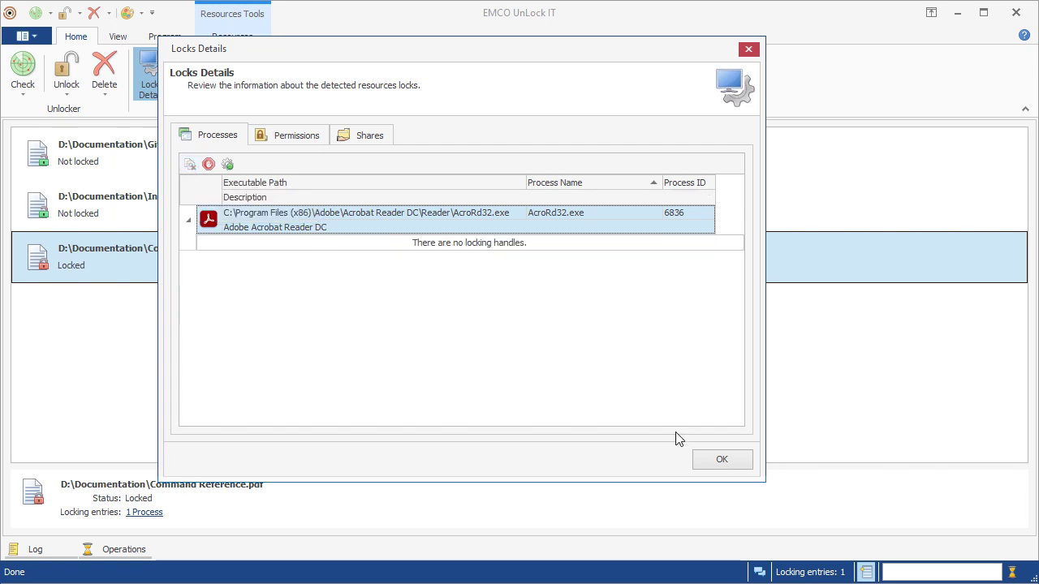
pyautogui.click(725, 458)
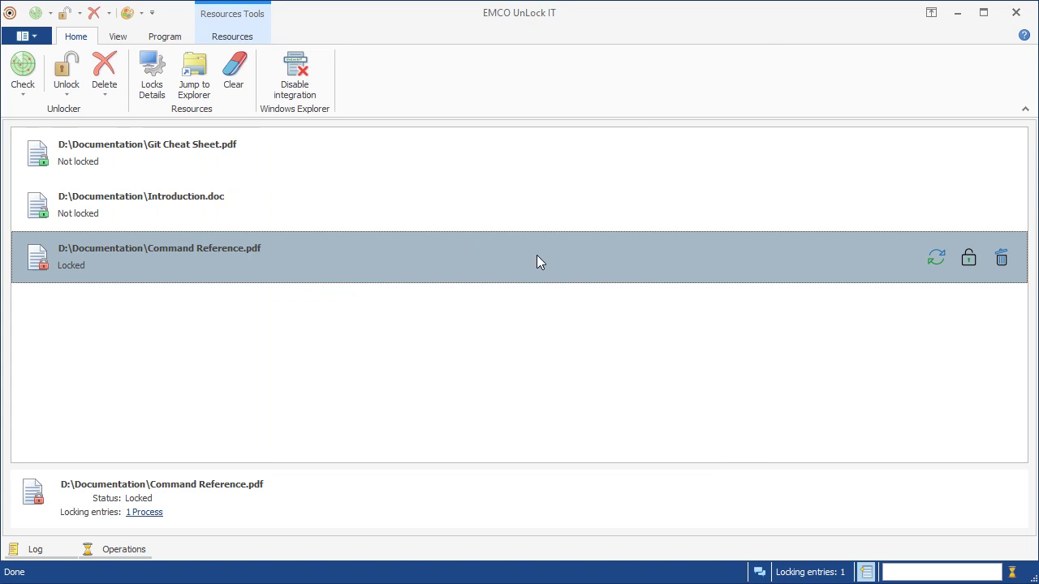
pyautogui.click(943, 257)
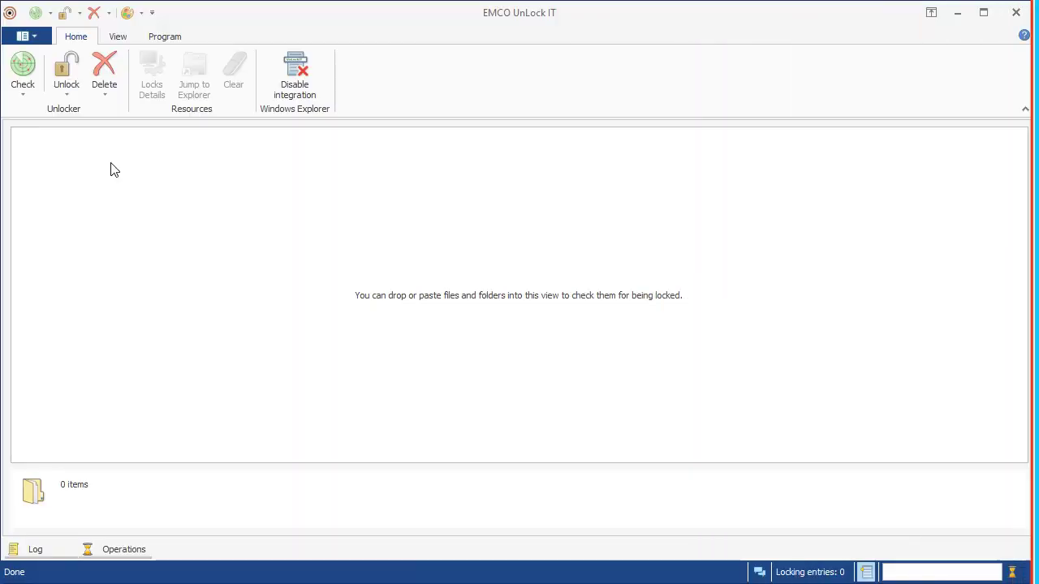
# - Add the D:\Deployment\Program folder to a new lock check
pyautogui.click(23, 67)
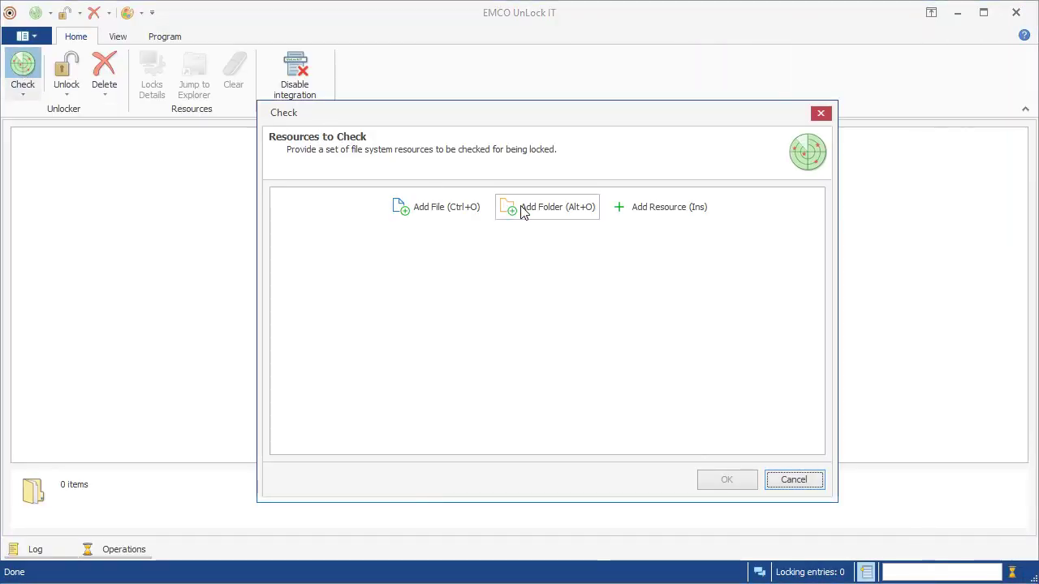
pyautogui.click(523, 210)
pyautogui.click(428, 351)
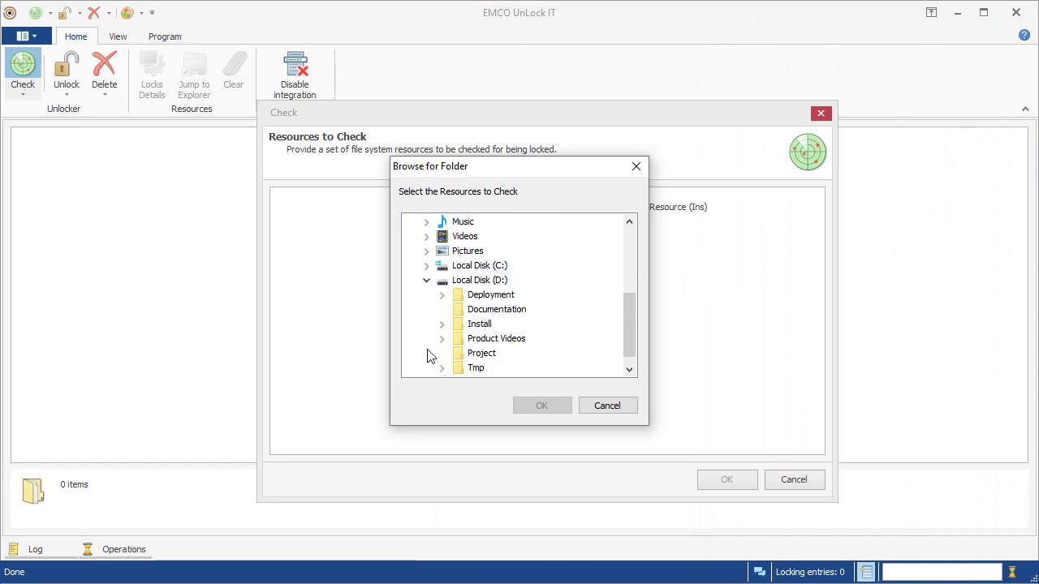
pyautogui.click(443, 295)
pyautogui.click(497, 315)
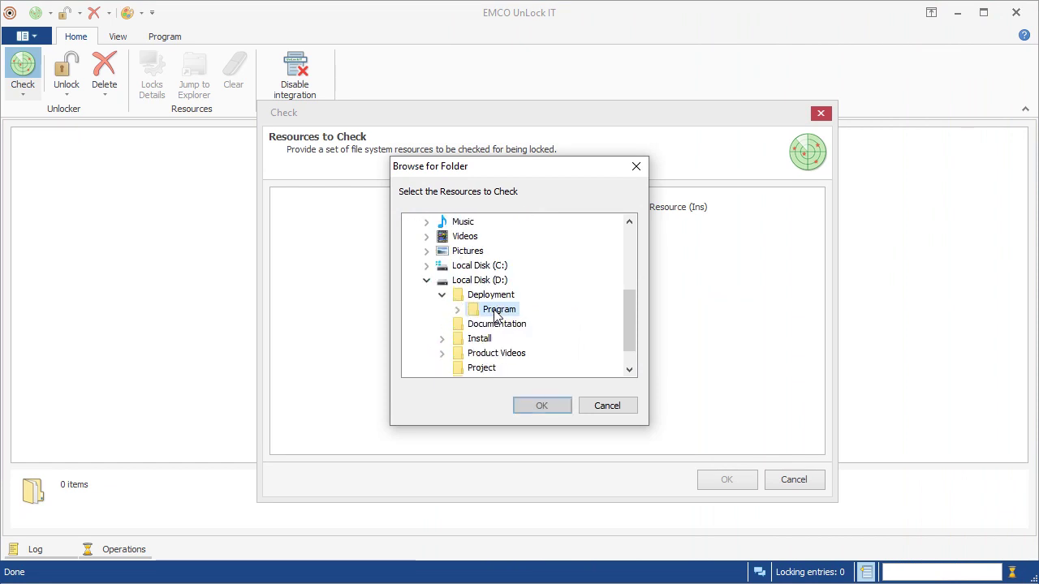
pyautogui.click(540, 406)
# - Add Documentation.pdf and Notes.doc, then run the lock check on all three resources
pyautogui.click(430, 207)
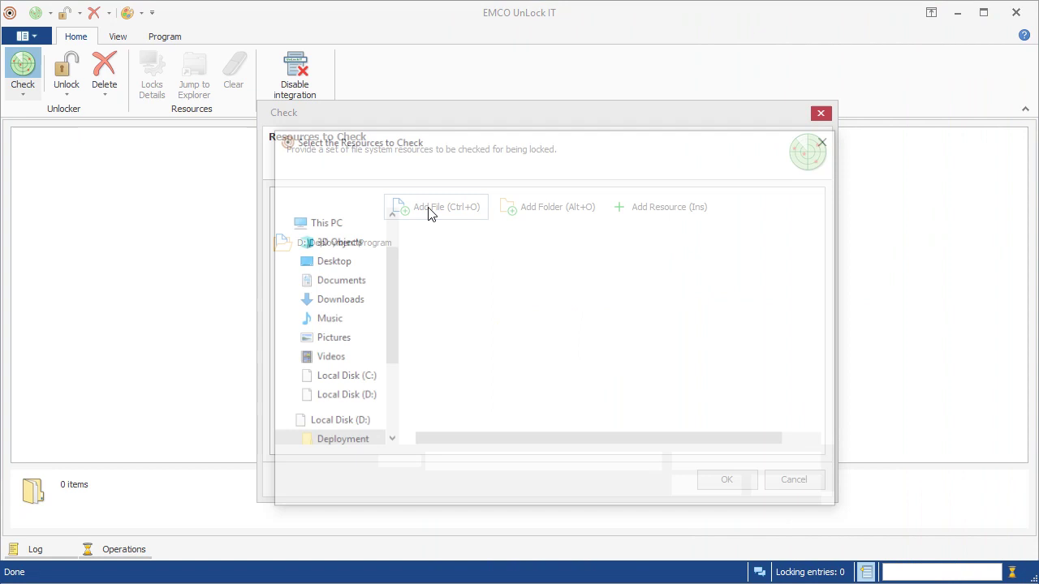
pyautogui.click(438, 256)
pyautogui.keyDown('ctrl'); pyautogui.click(444, 274); pyautogui.keyUp('ctrl')
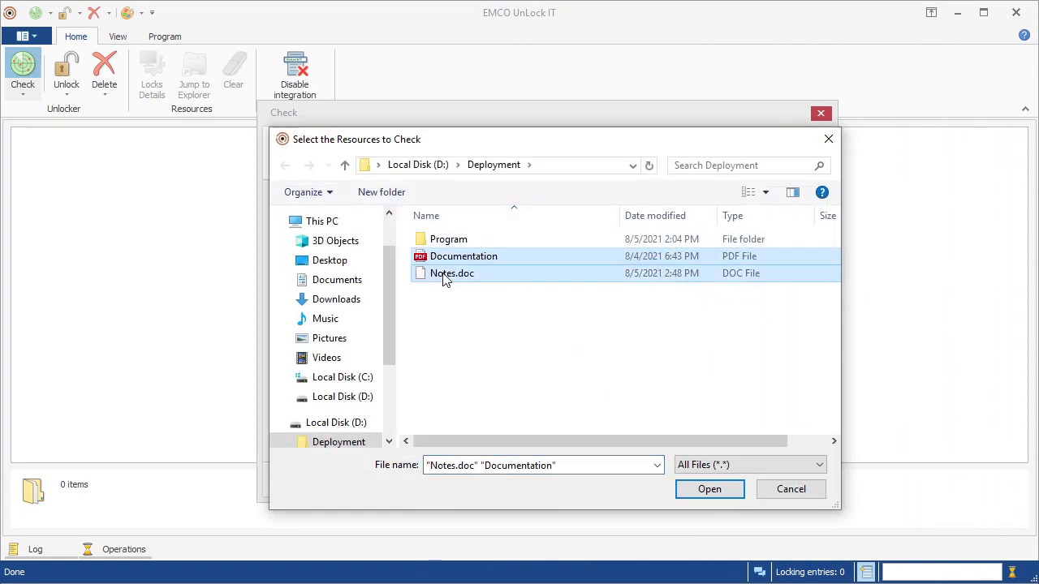
pyautogui.click(706, 489)
pyautogui.click(703, 491)
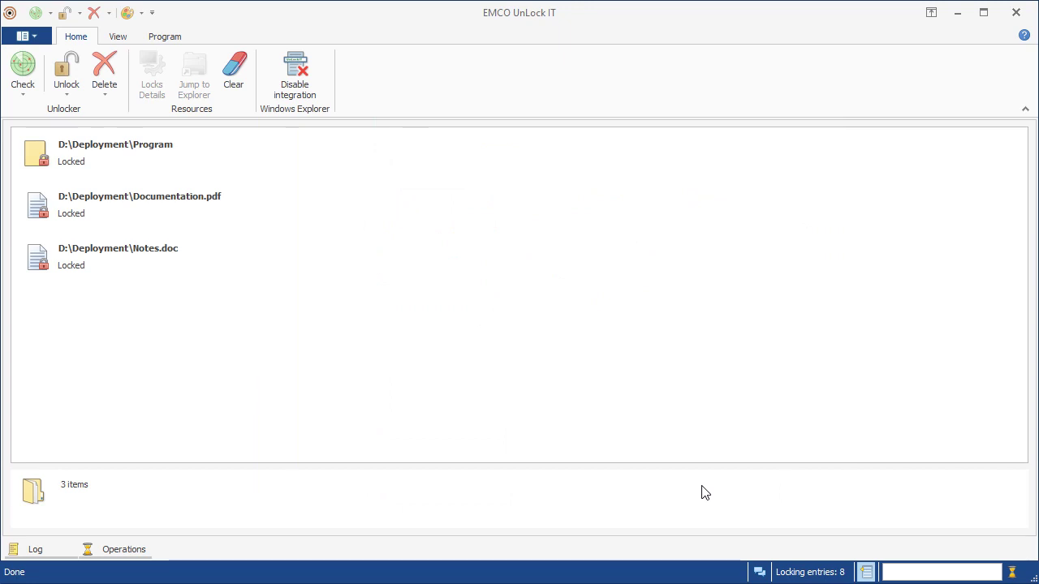
pyautogui.hotkey('ctrl', 'a')
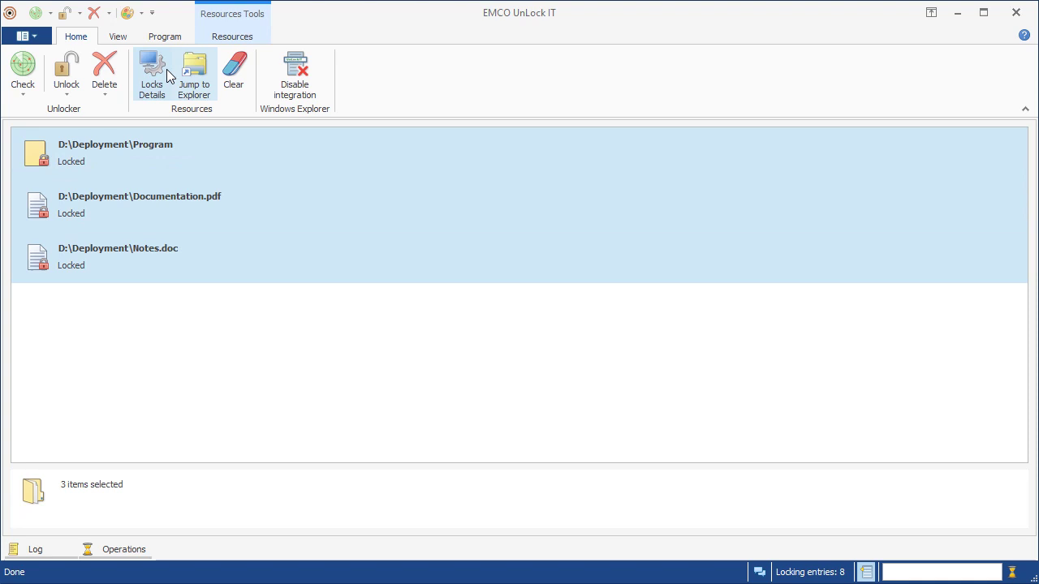
pyautogui.click(152, 73)
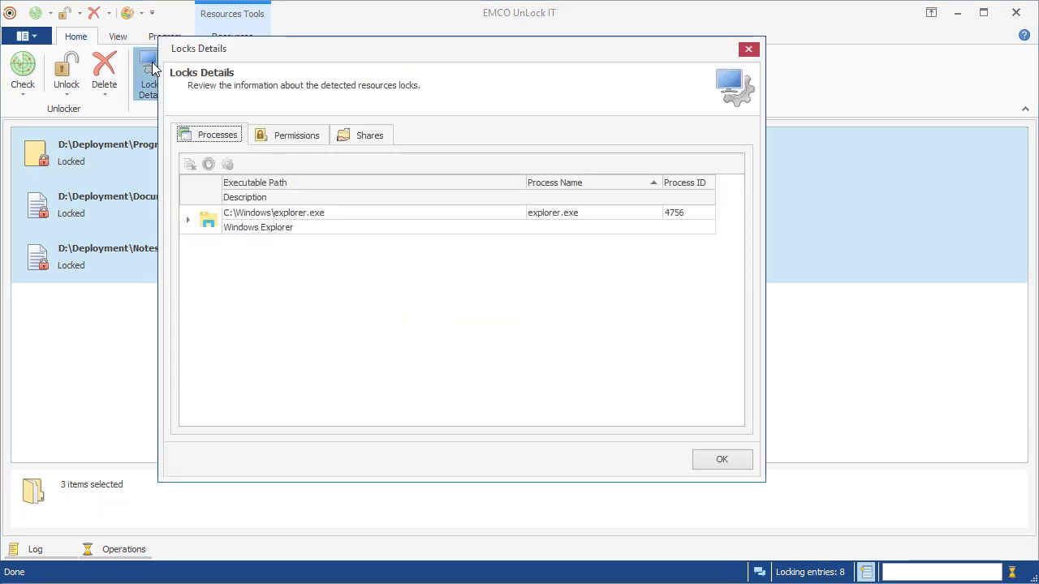
pyautogui.click(282, 140)
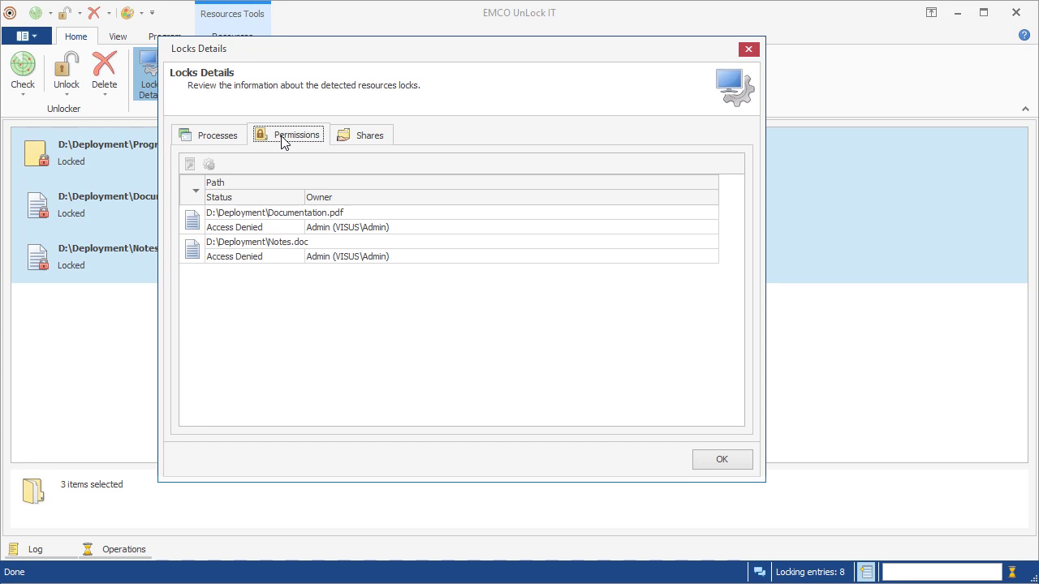
pyautogui.click(344, 140)
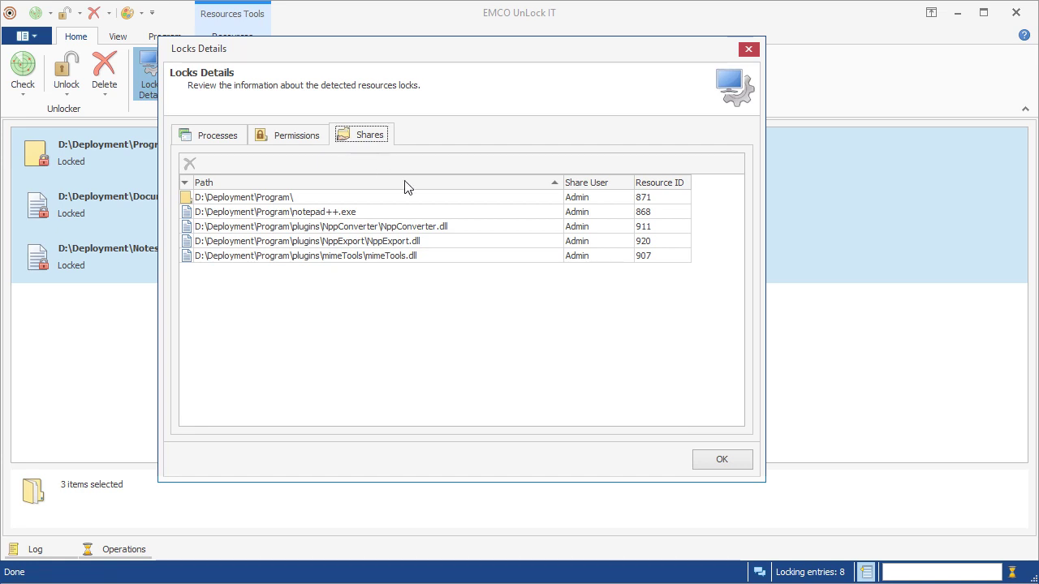
pyautogui.click(719, 460)
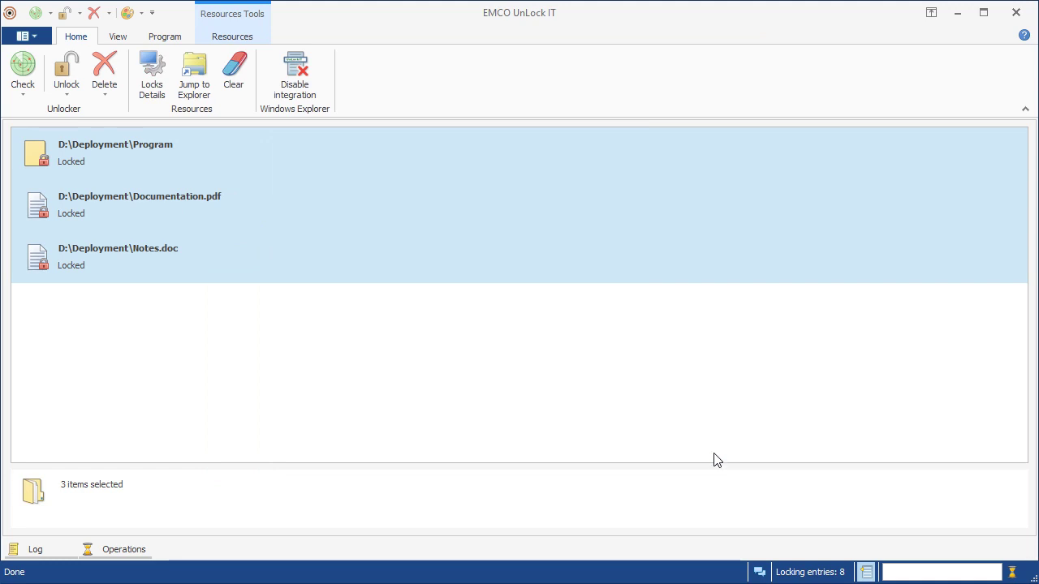
# - Unlock the Program folder, Documentation.pdf and Notes.doc from the Home ribbon
pyautogui.click(68, 78)
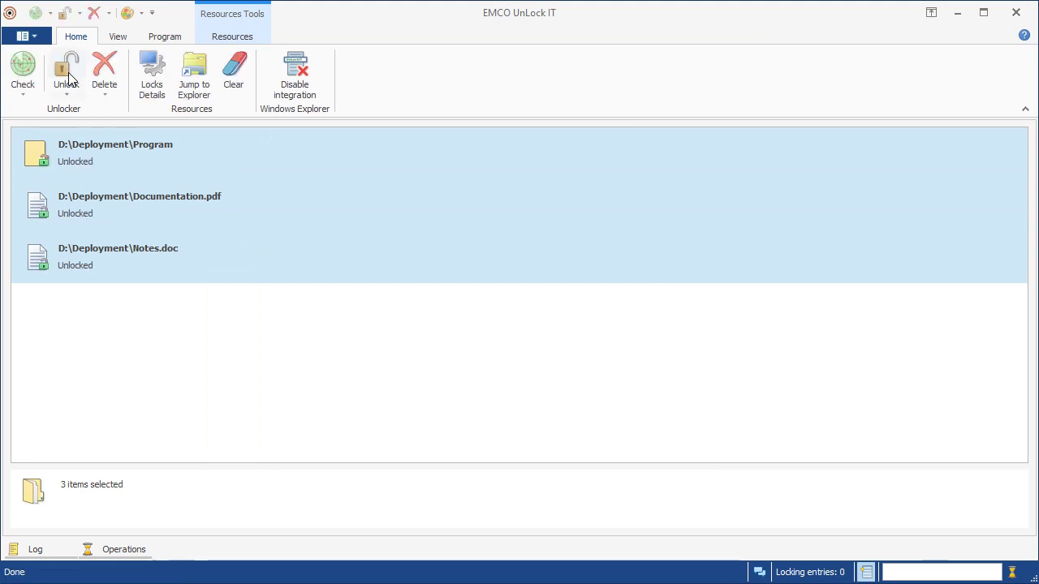